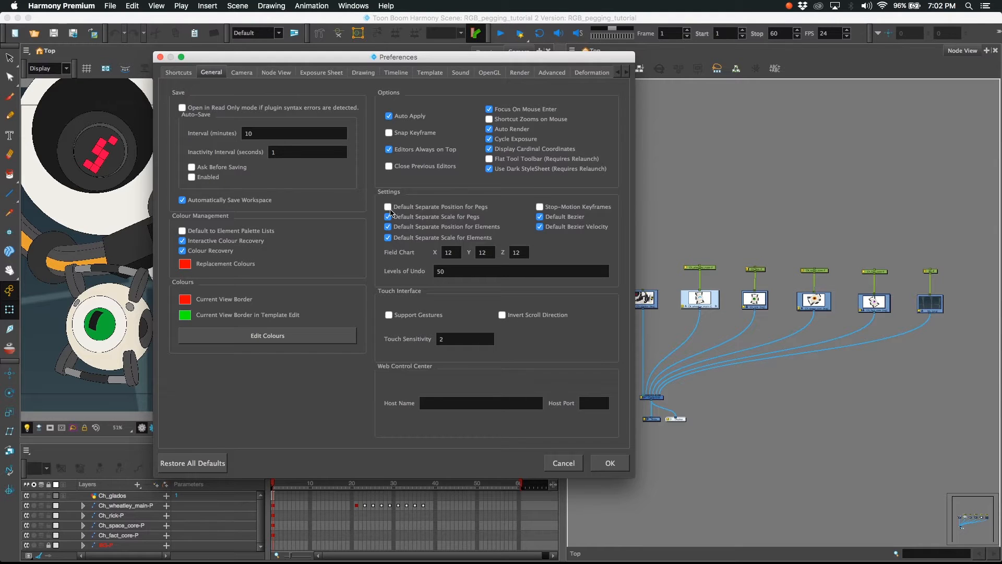
Enable default separate position for pegs, disable the element node "Animate Using Animation Tools" default, and apply the preferences
click(387, 207)
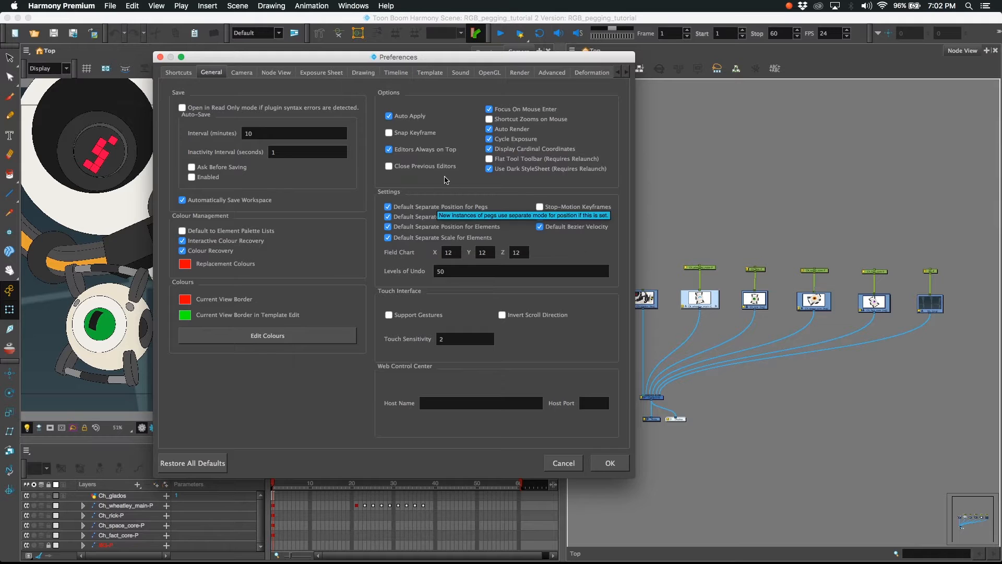
click(552, 72)
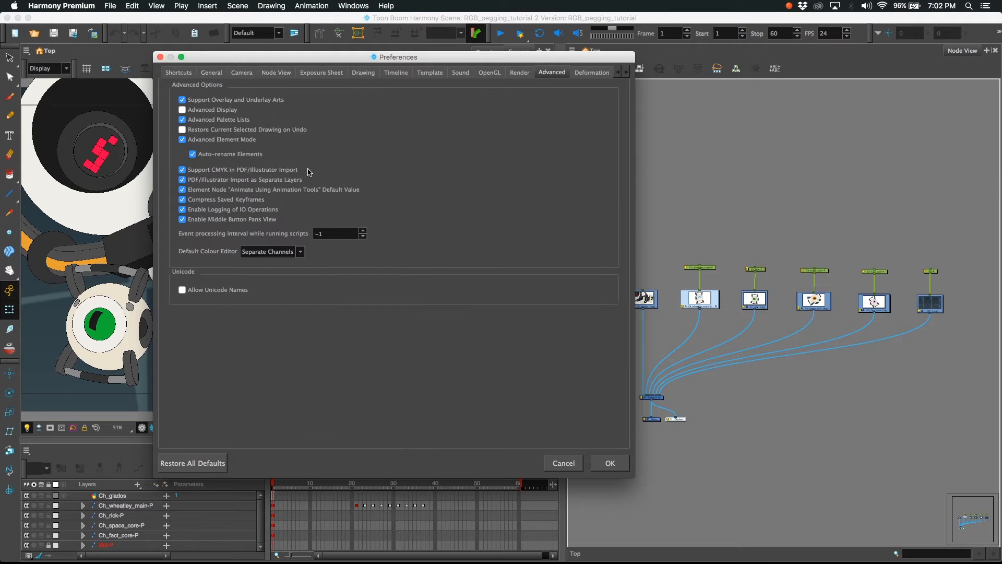
click(182, 190)
click(608, 463)
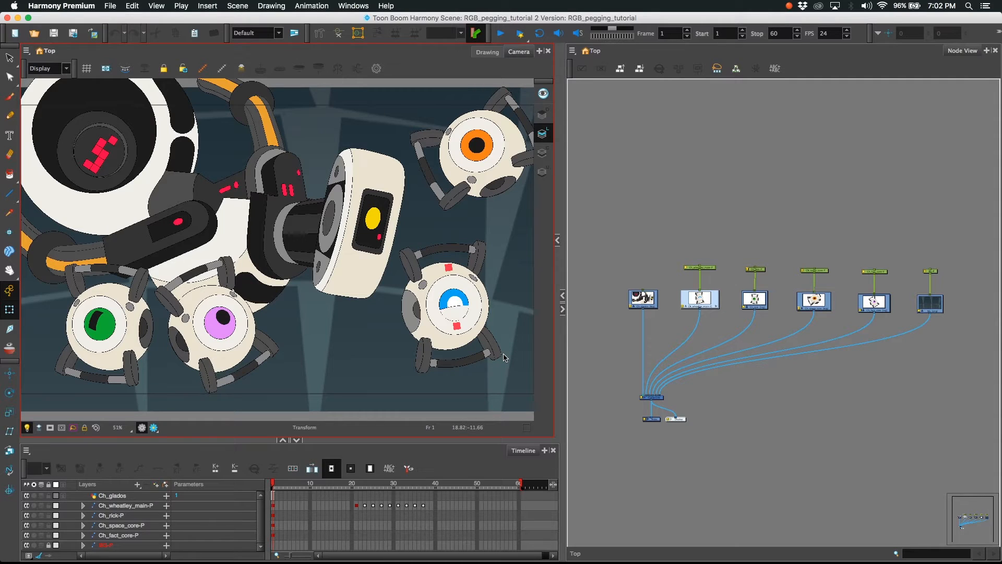
Add a parent peg above the Ch_glados drawing node
scroll(646, 325, up, 5)
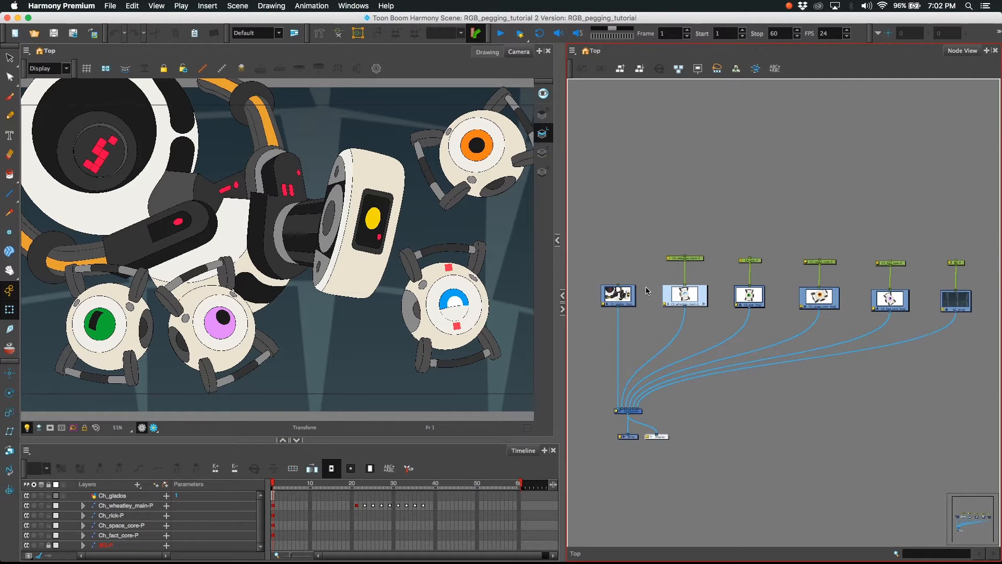
drag(615, 324, 648, 368)
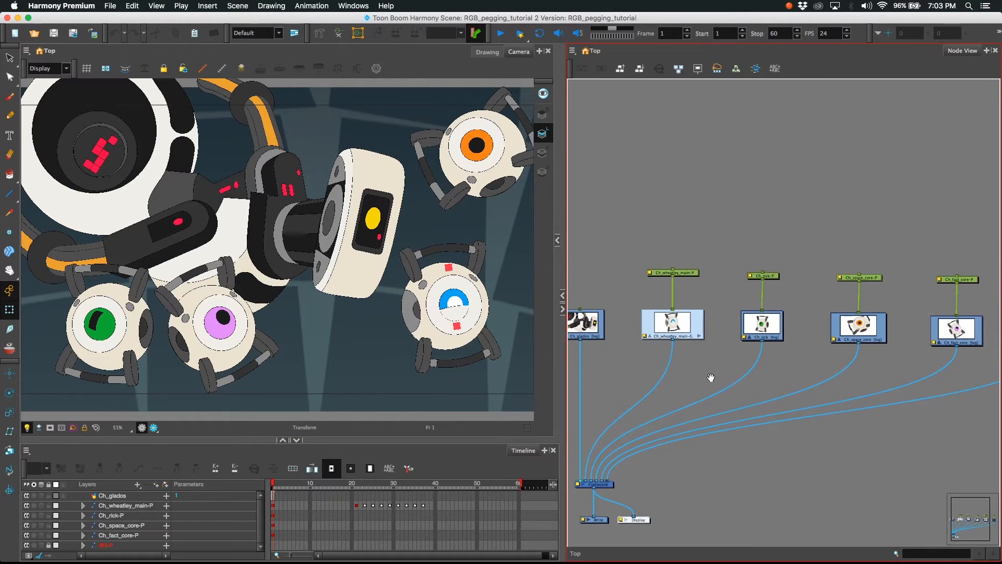
drag(719, 379, 692, 384)
drag(626, 368, 770, 367)
drag(690, 368, 692, 379)
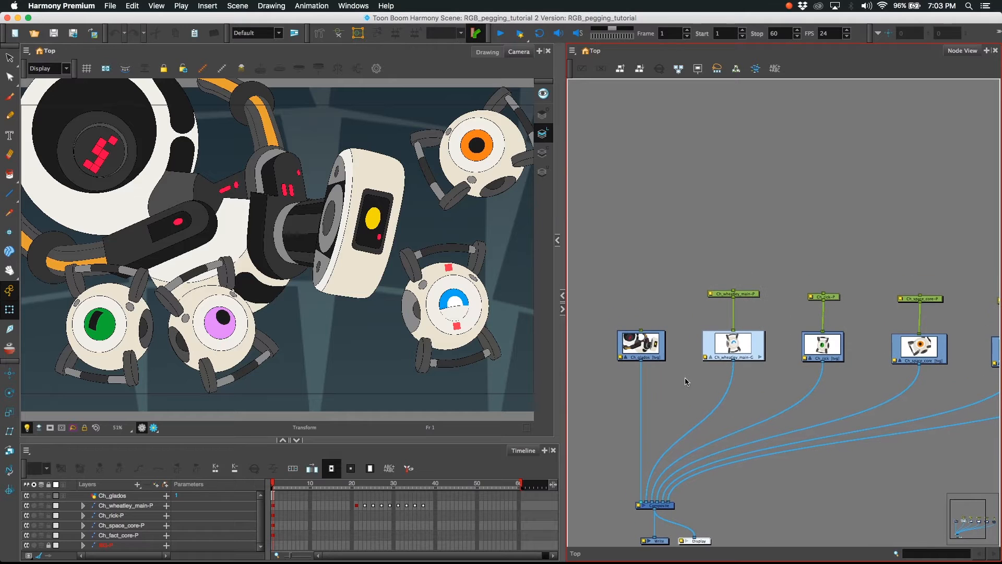
click(649, 345)
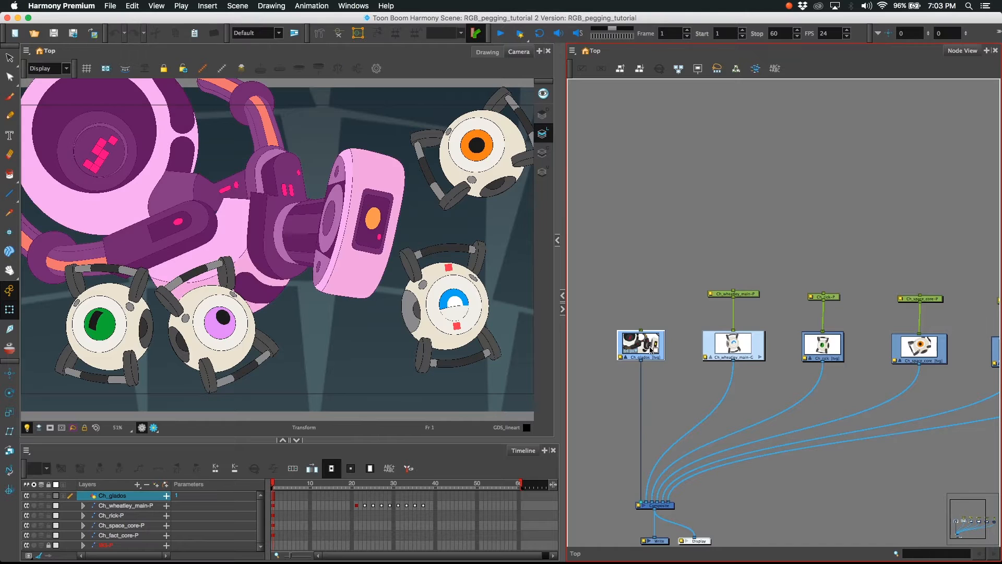
key(super+p)
drag(657, 295, 654, 295)
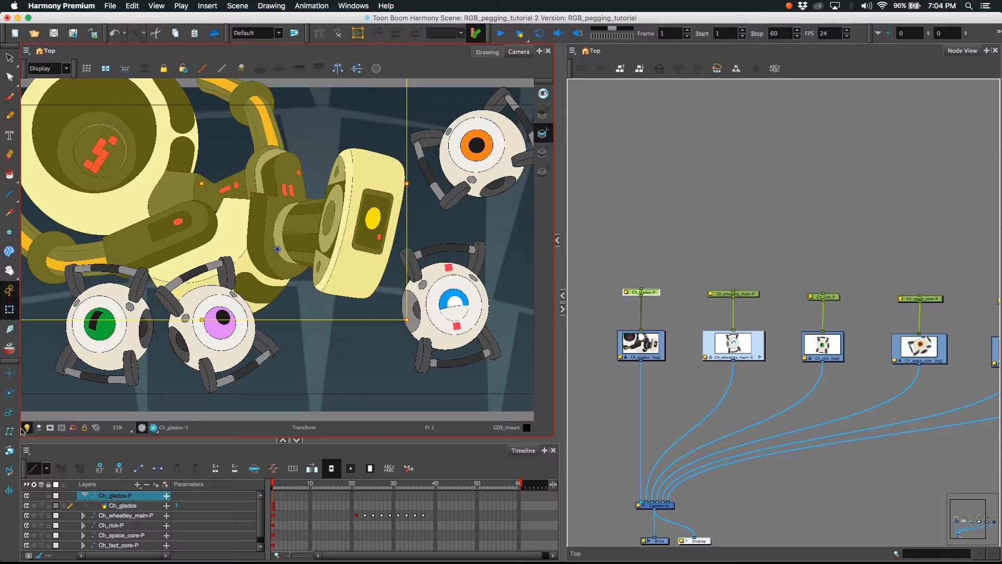
Reposition the Ch_glados-P peg's pivot to the centre of the large round body with the Rotate tool, and test the transformation
right_click(12, 513)
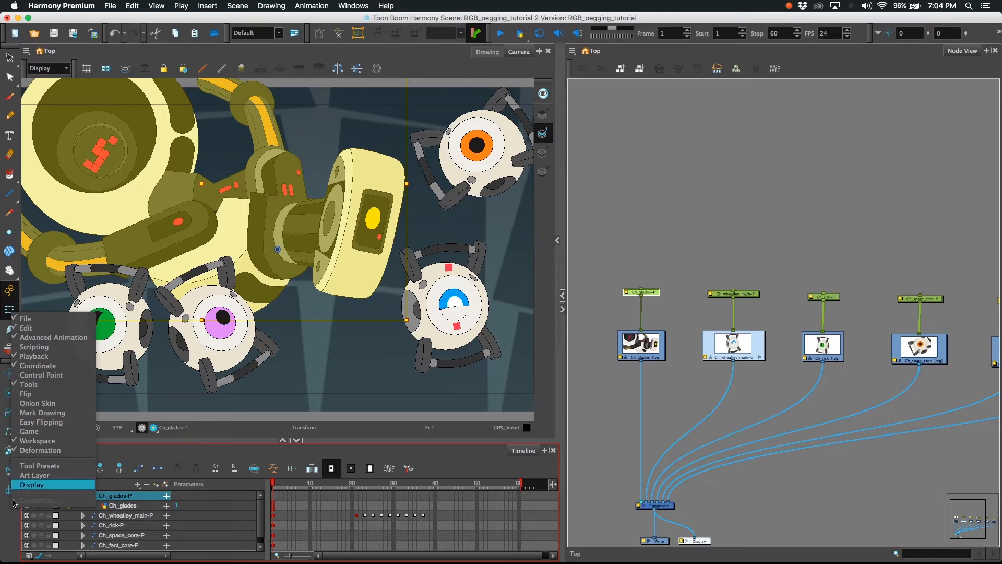
click(12, 520)
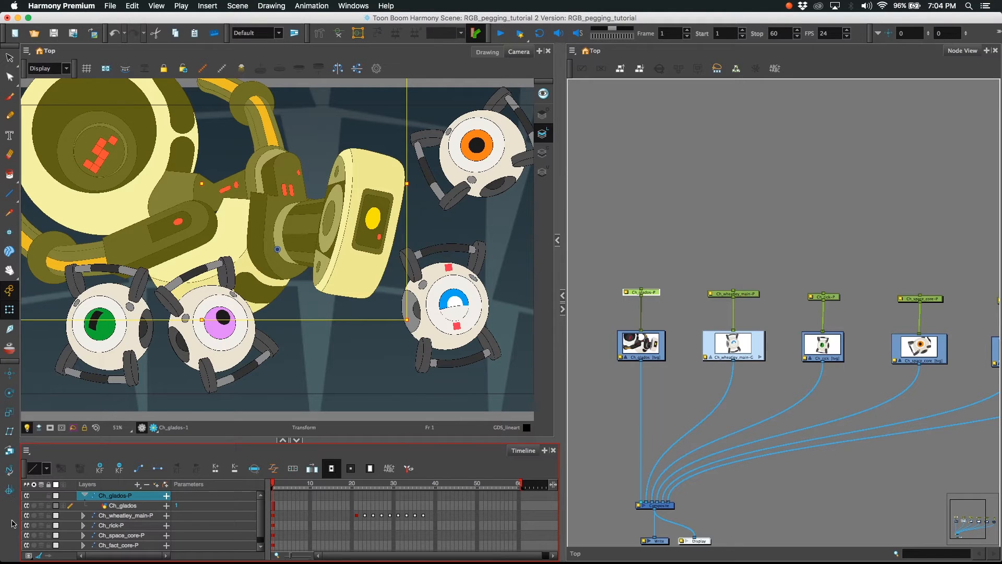
click(10, 394)
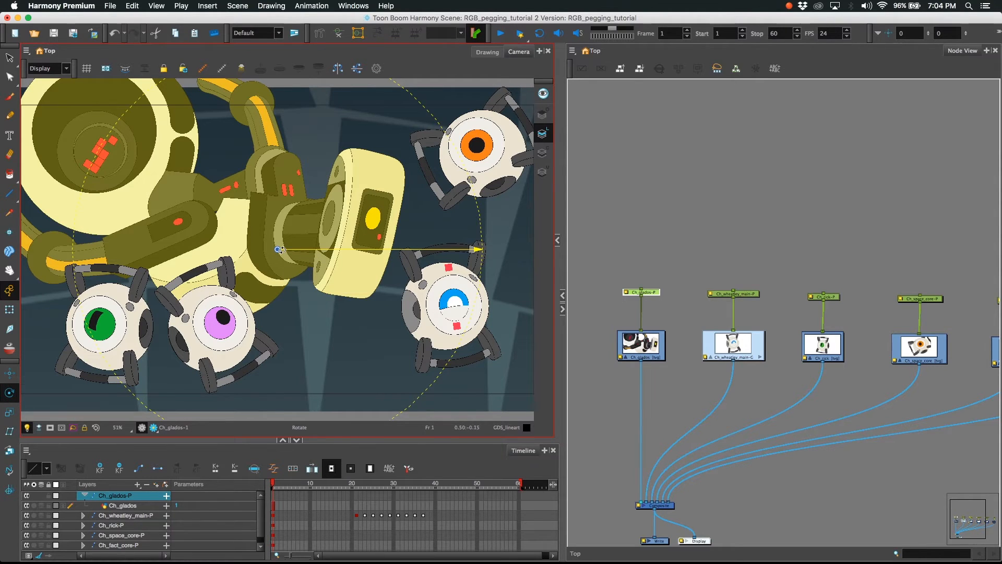
mouse_move(282, 251)
mouse_down()
mouse_move(331, 285)
mouse_move(332, 266)
mouse_move(234, 177)
mouse_move(162, 182)
mouse_up()
drag(334, 329, 307, 292)
key(shift+m)
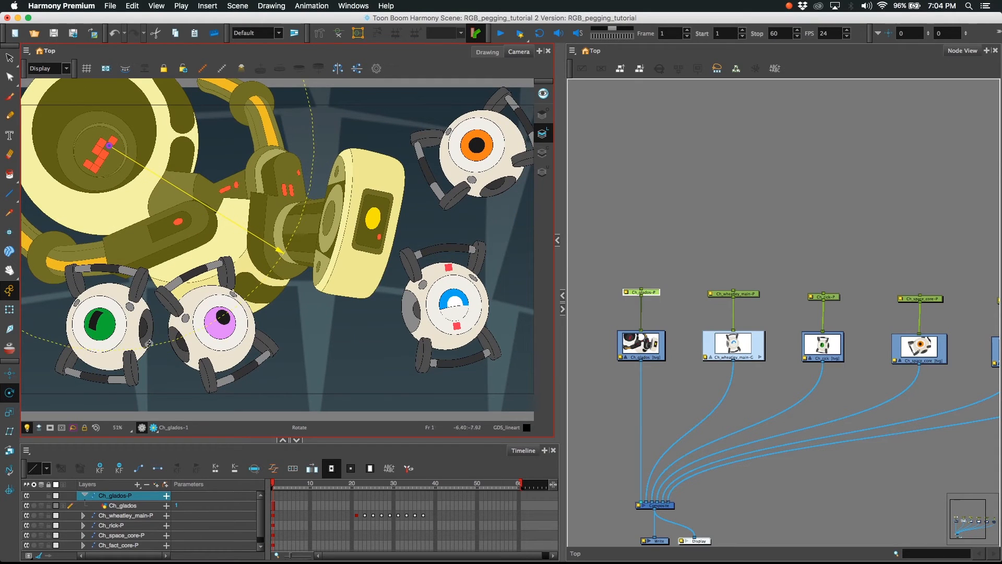
key(shift+t)
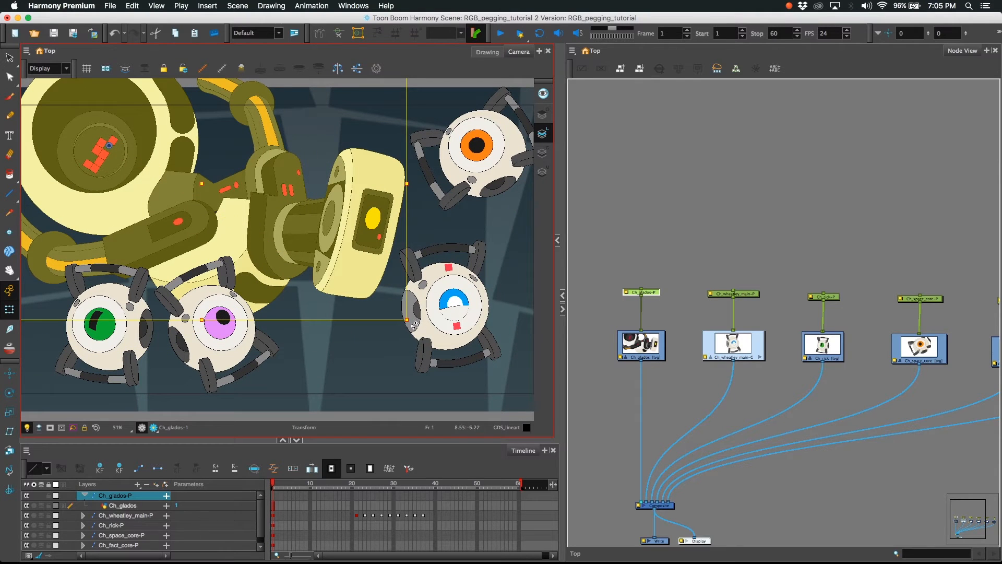
drag(413, 326, 448, 210)
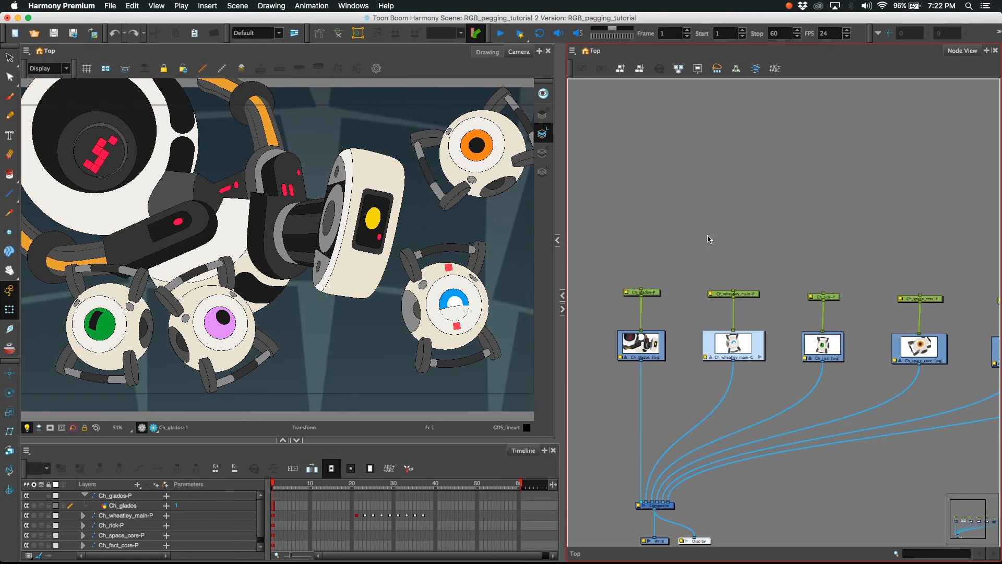
Raise the Ch_glados-P peg in the node network and connect the wheatley, rick, space core and fact core pegs beneath it
scroll(661, 246, up, 2)
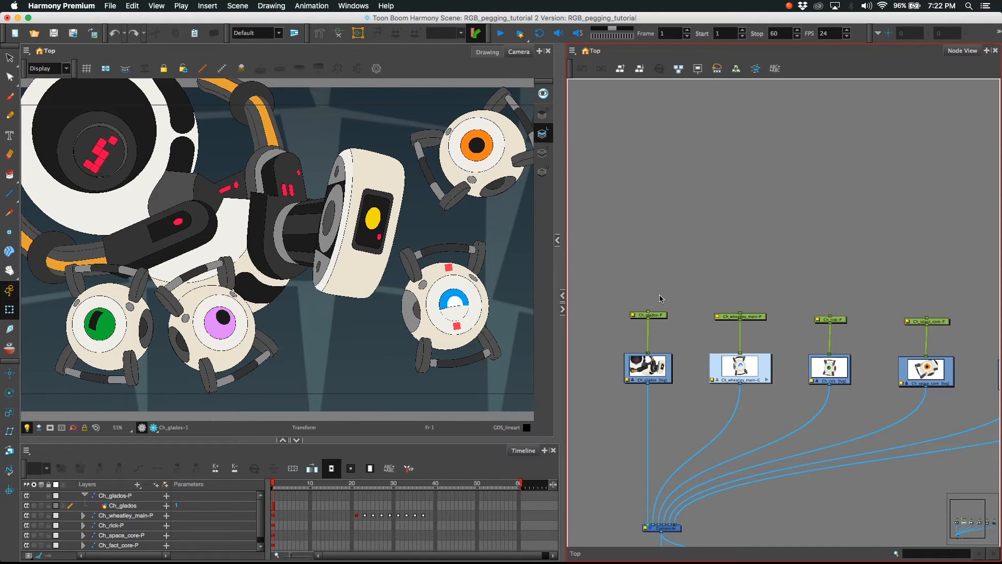
drag(663, 320, 664, 249)
drag(811, 355, 755, 347)
key(1)
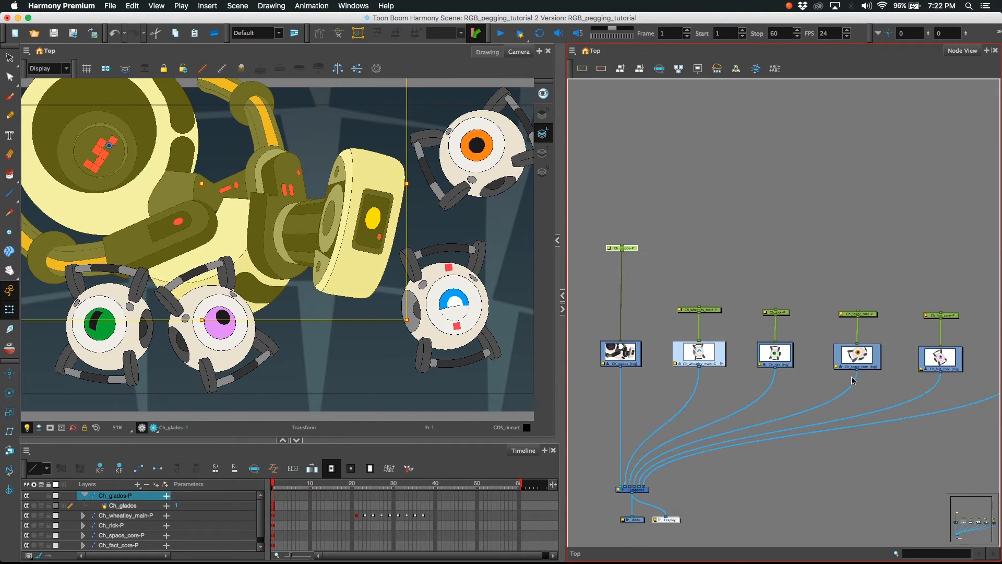
drag(786, 292, 766, 292)
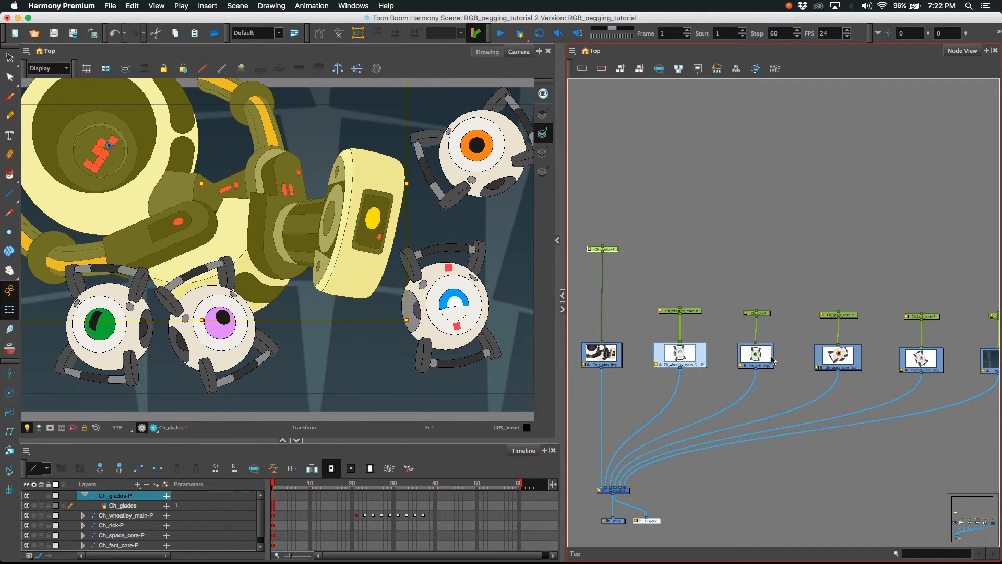
key(1)
drag(771, 304, 738, 318)
drag(598, 276, 664, 326)
drag(598, 277, 729, 327)
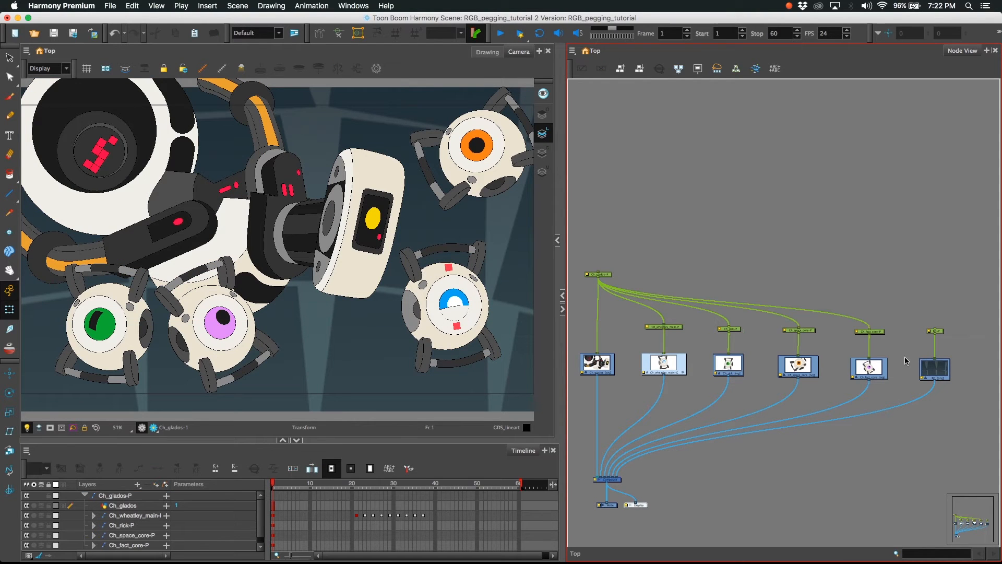
Select the Ch_glados-P peg to check that it controls all attached characters, and clear the selection
click(608, 276)
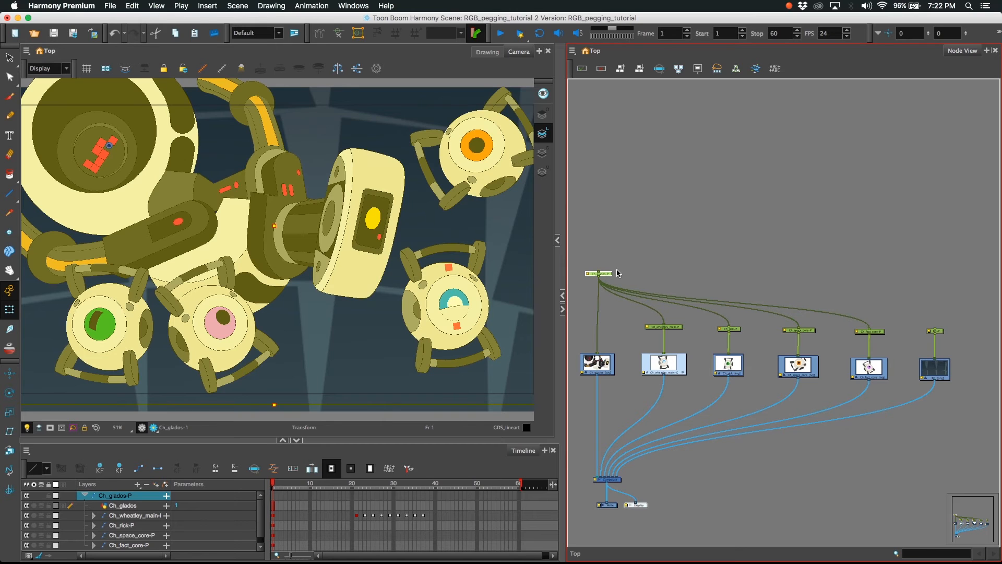
mouse_move(271, 228)
mouse_down()
mouse_move(284, 191)
mouse_move(255, 256)
mouse_move(288, 195)
mouse_move(292, 209)
mouse_move(254, 226)
mouse_move(274, 226)
mouse_up()
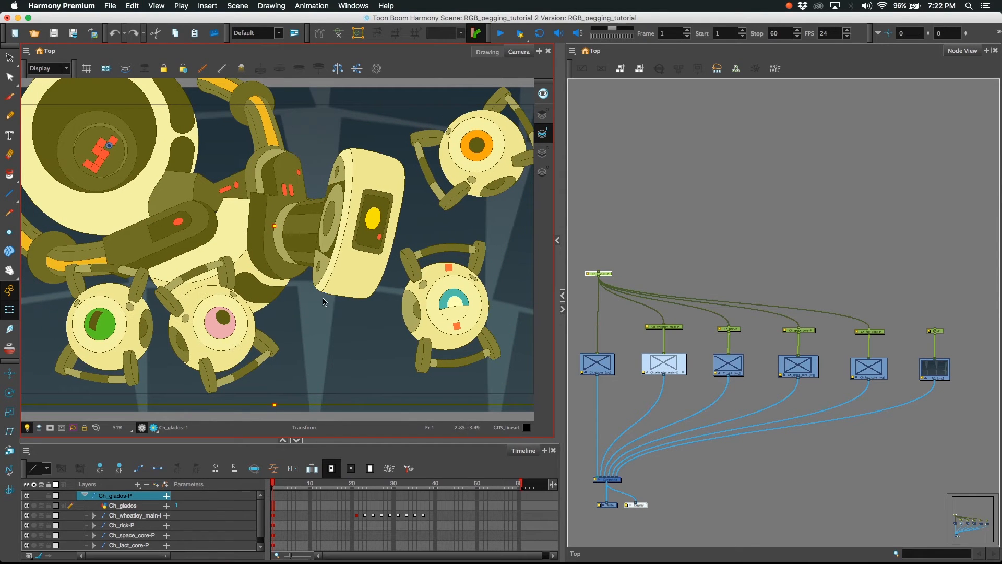
click(329, 326)
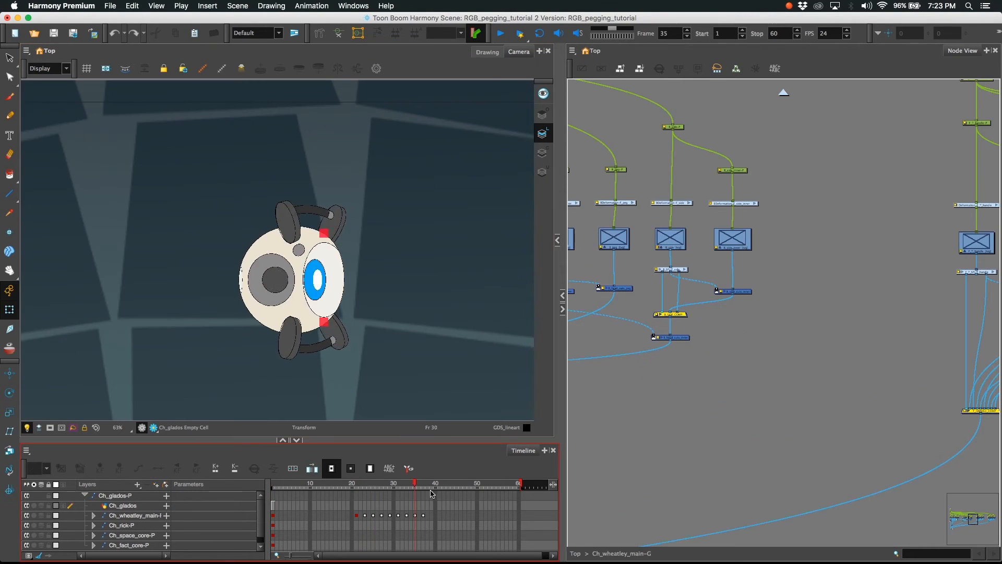
Go to frame 21 and enter the Ch_wheatley_main-G group to reach its peg hierarchy
drag(413, 491, 355, 489)
click(720, 339)
key(1)
key(1)
key(1)
drag(648, 211, 816, 274)
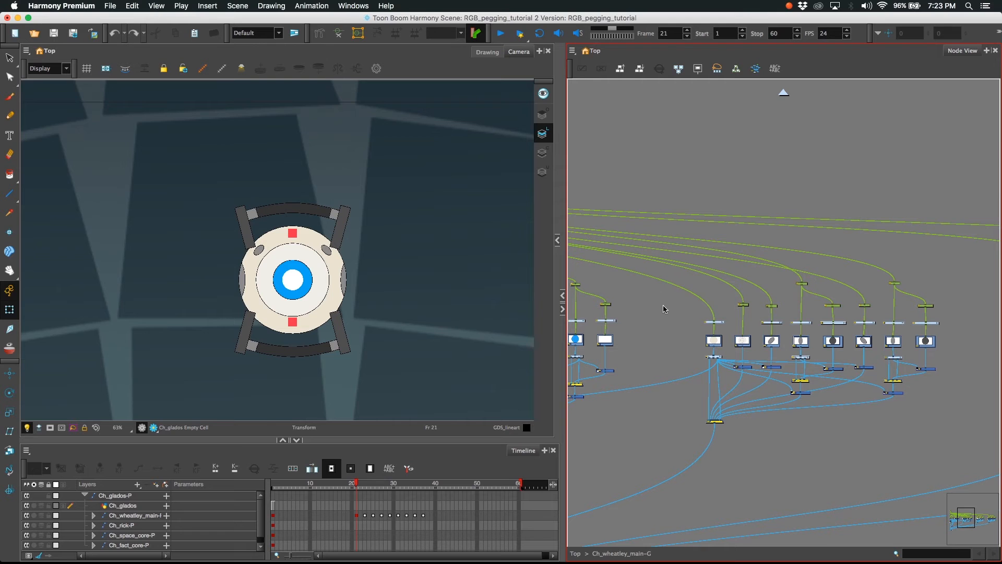
drag(655, 275, 832, 291)
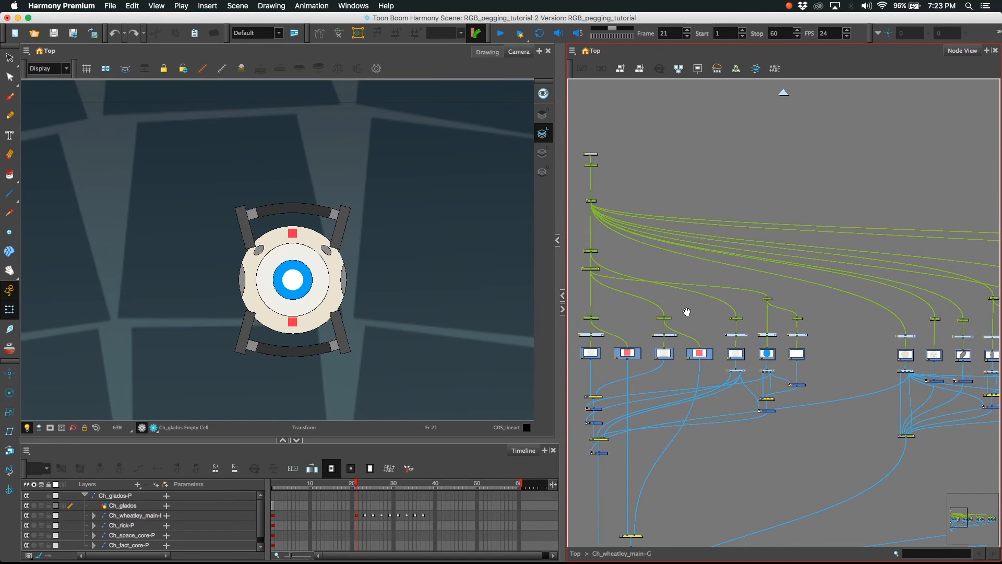
drag(678, 302, 679, 304)
Try shifting Wheatley's whole eye slightly sideways with the MASTER_eye-P peg, and undo the move
key(2)
key(2)
drag(602, 287, 814, 287)
key(2)
key(2)
click(642, 268)
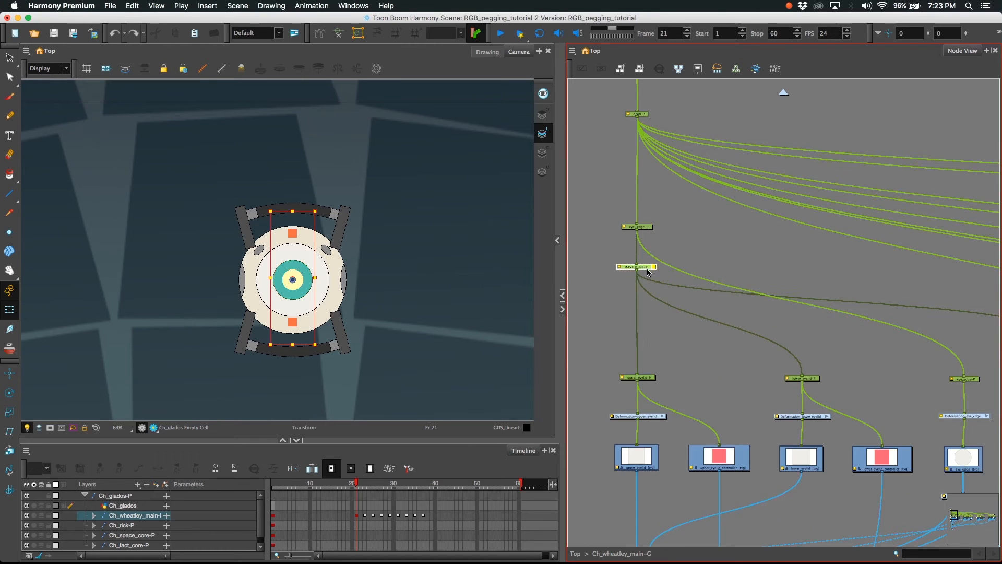
key(2)
key(2)
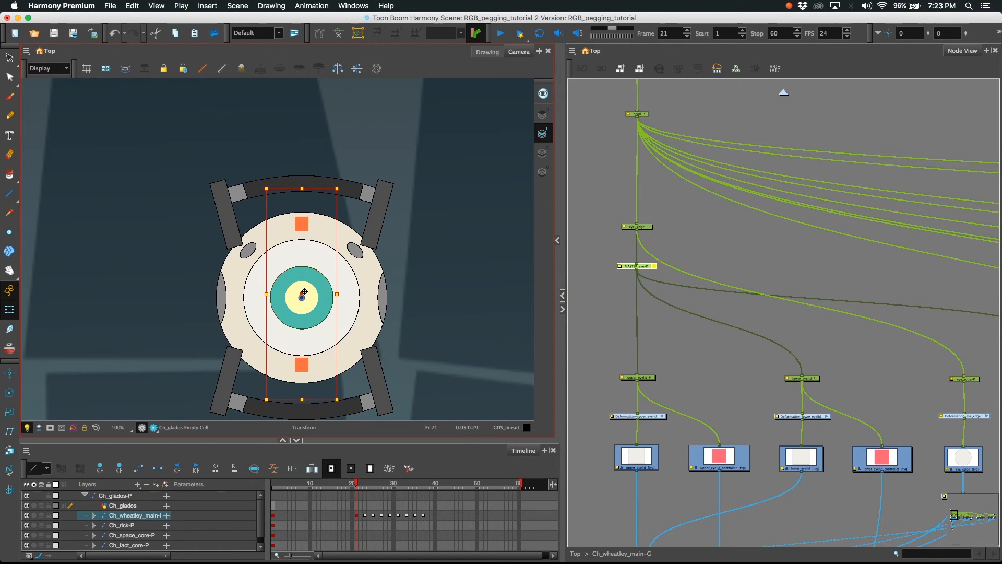
mouse_move(305, 291)
mouse_down()
mouse_move(315, 266)
mouse_move(311, 293)
mouse_up()
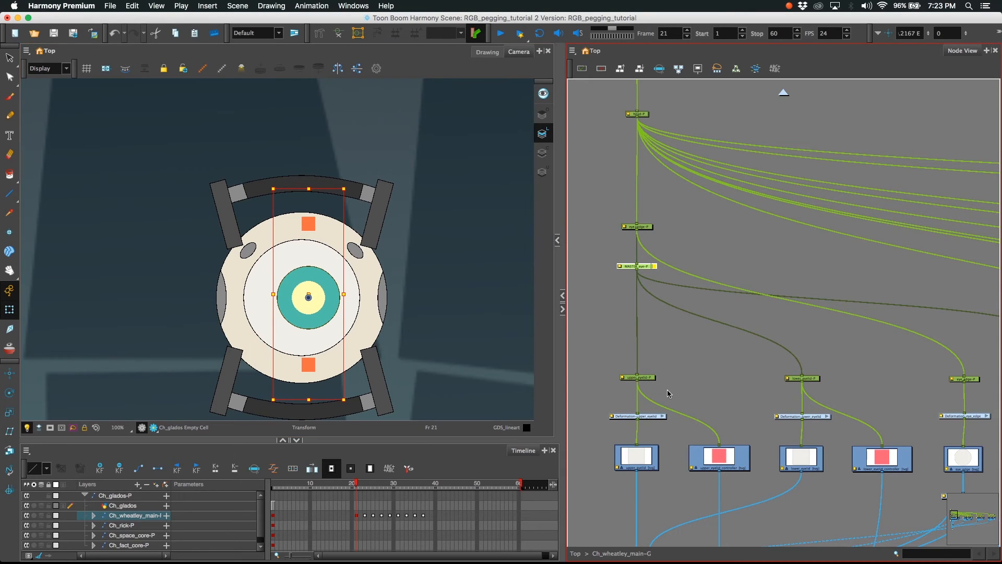
key(super+z)
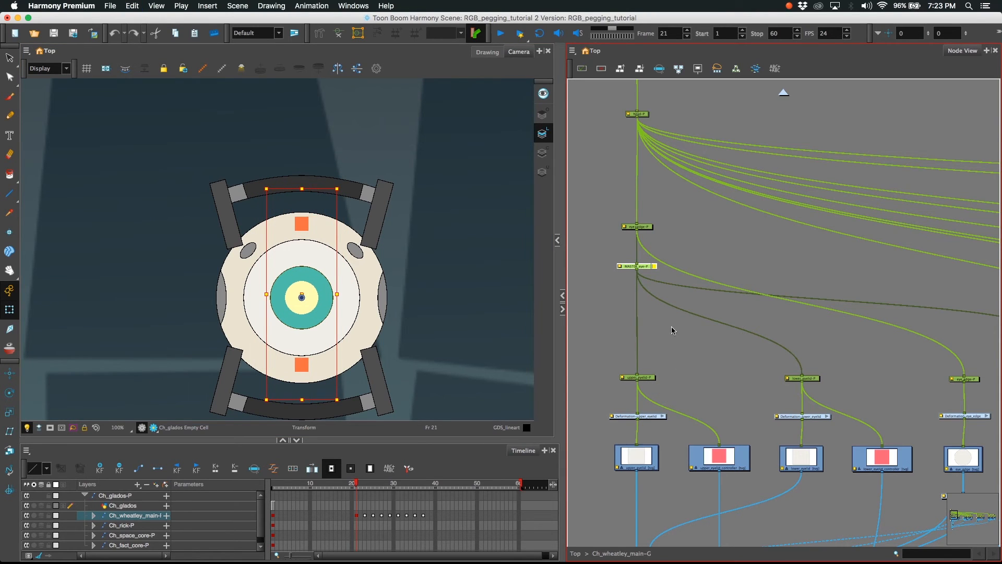
click(676, 342)
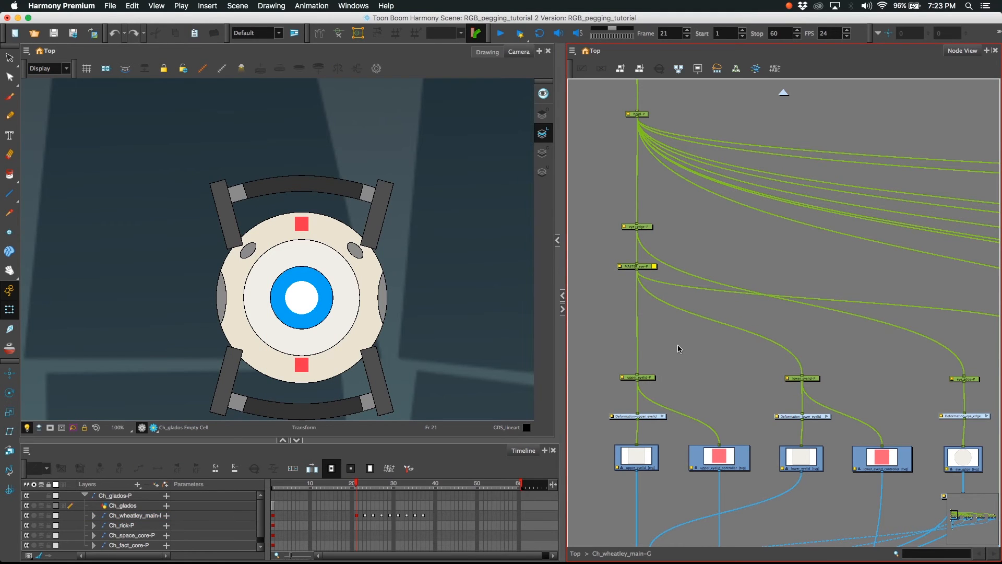
Expand the Node View to full size and examine how the pegs in Wheatley's rig branch out
key(grave)
scroll(342, 277, down, 10)
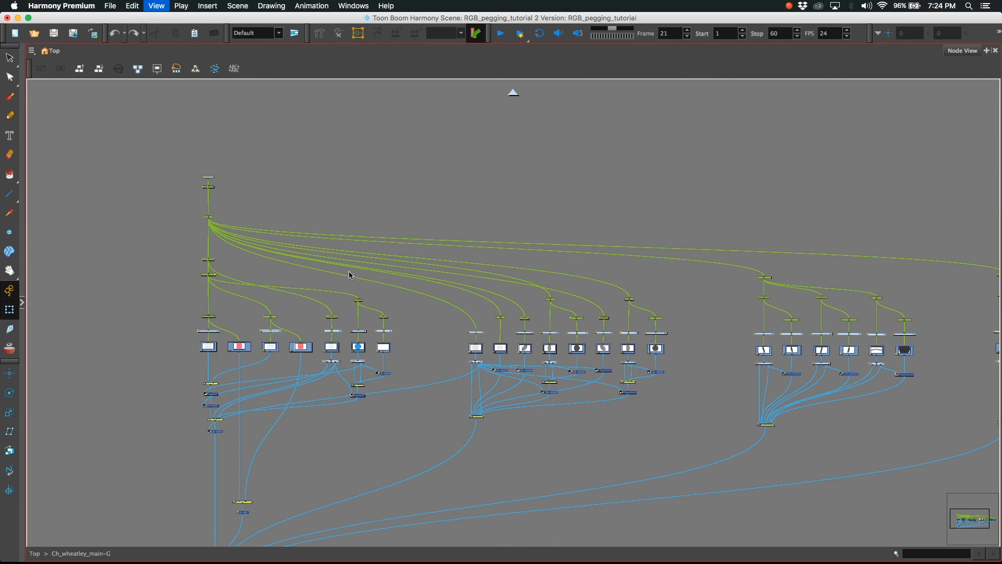
drag(555, 333, 395, 321)
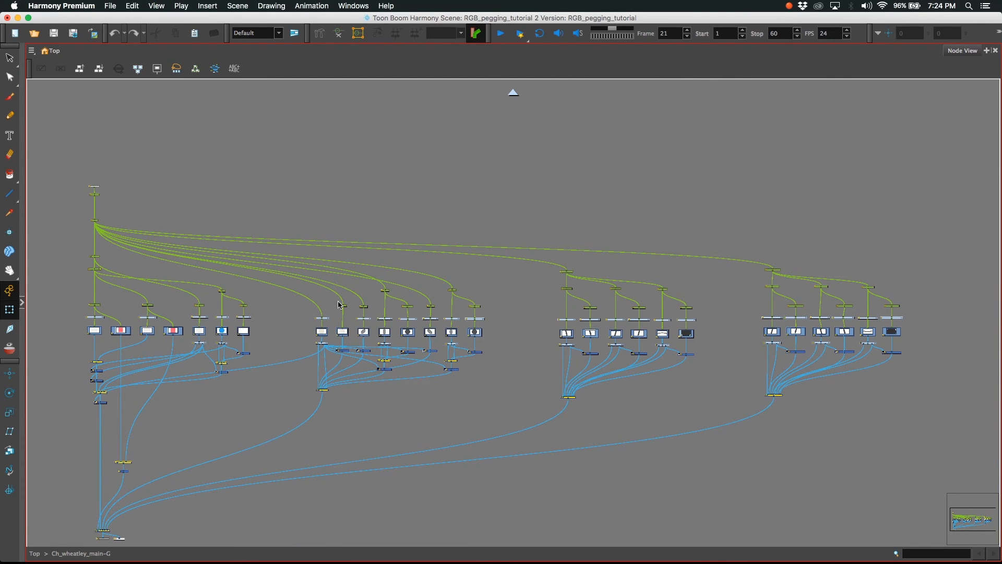
key(2)
key(2)
drag(294, 298, 583, 330)
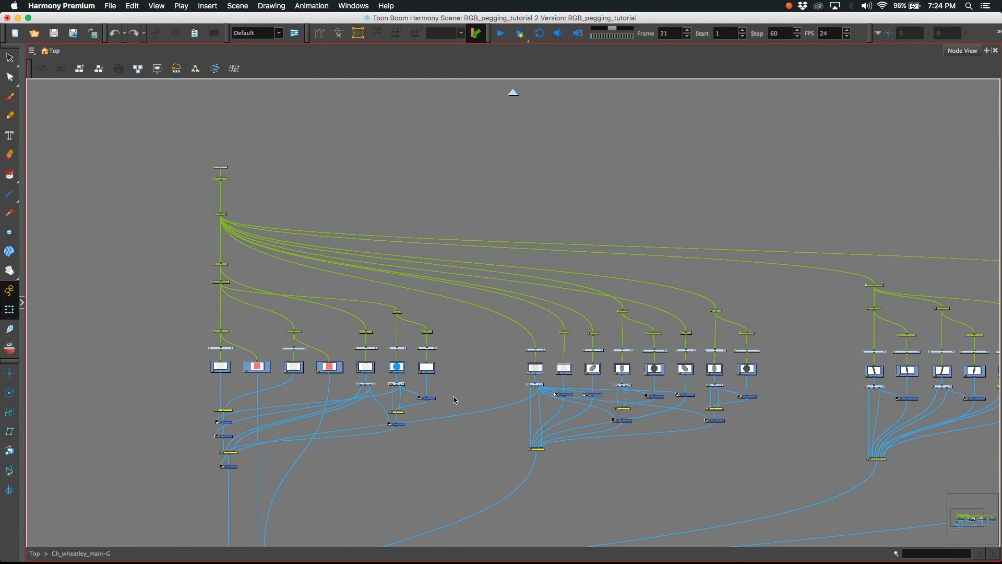
key(2)
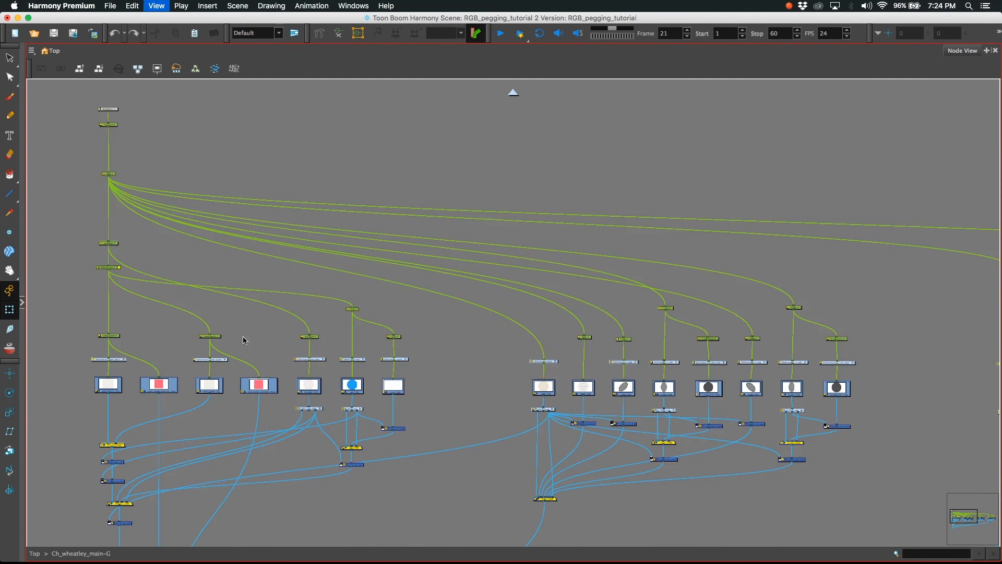
drag(342, 292, 431, 308)
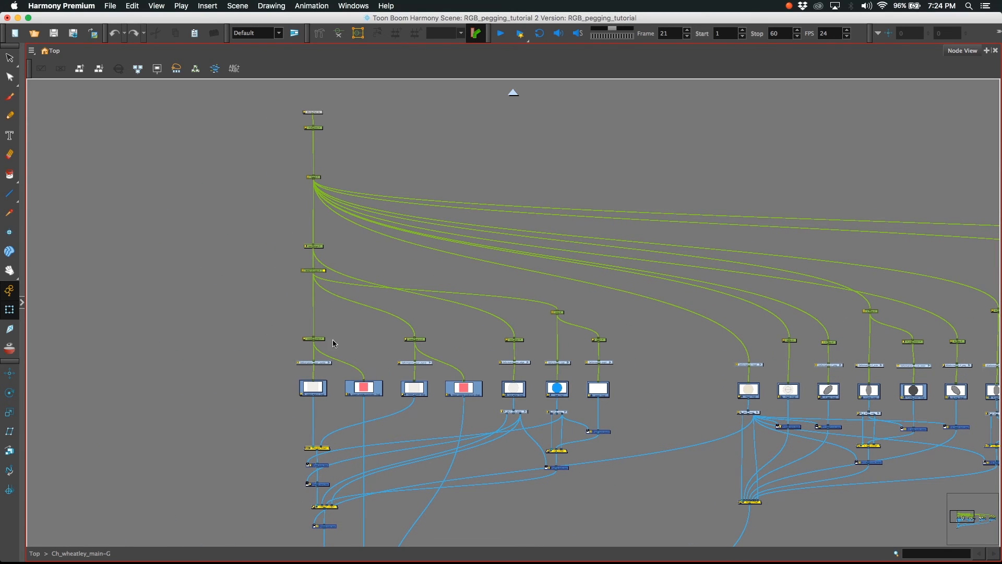
Select the eye_edge-P peg above MASTER_eye-P and inspect its connections in the eye hierarchy
click(313, 246)
drag(299, 254, 416, 288)
key(2)
key(2)
key(2)
key(2)
key(2)
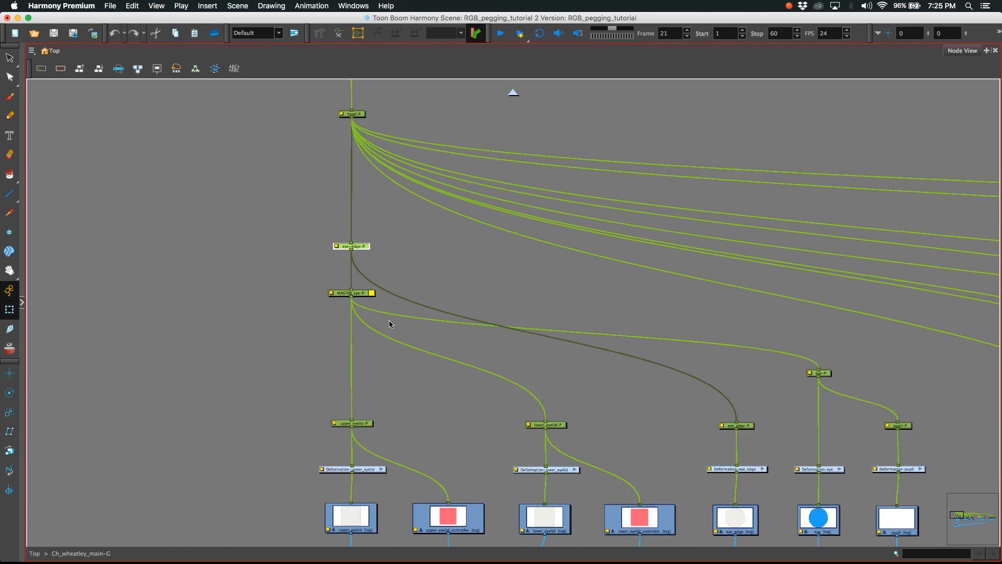
drag(332, 304, 322, 337)
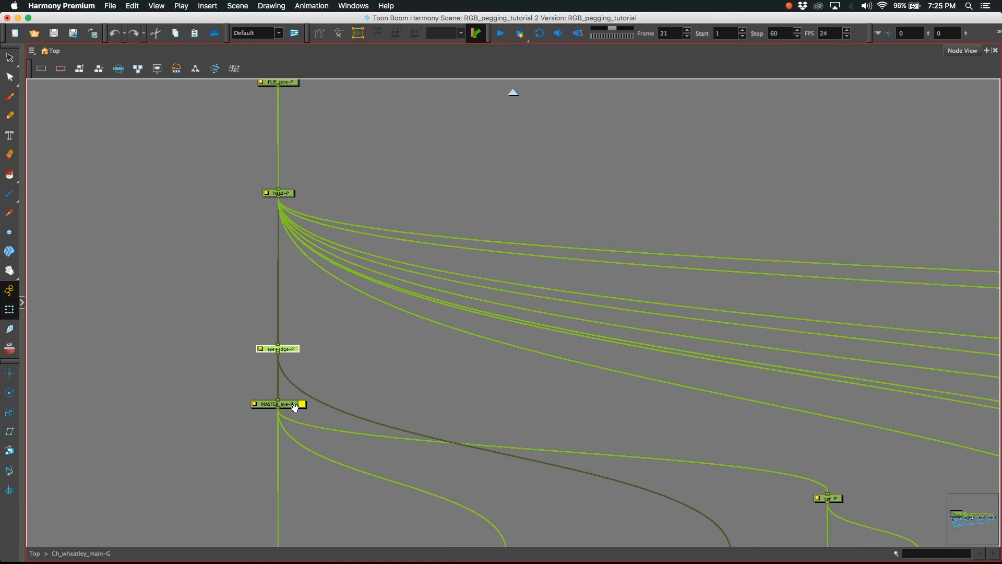
Select the MASTER_eye-P peg and inspect its connections to the eyelid and eye pegs below it
scroll(298, 376, down, 6)
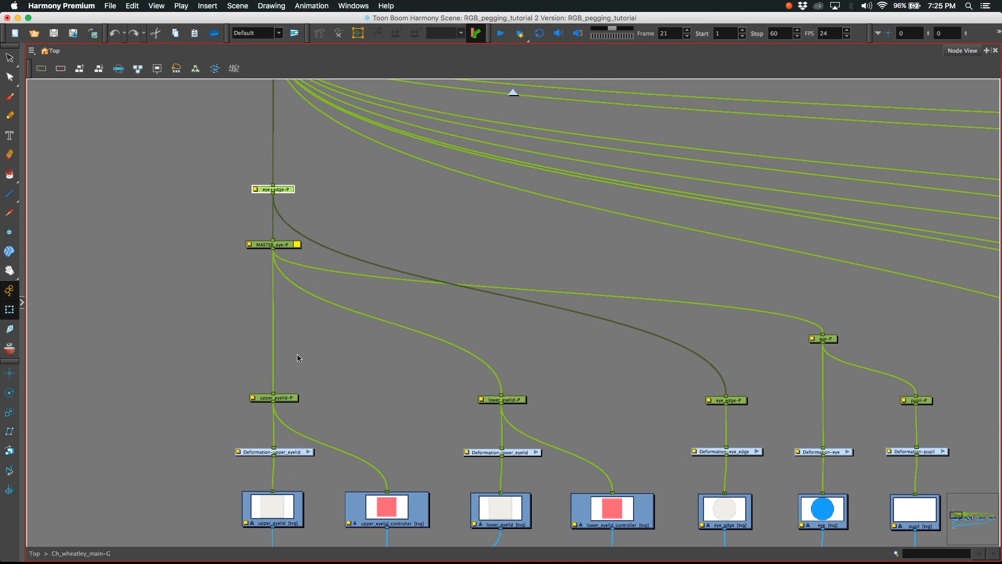
click(287, 246)
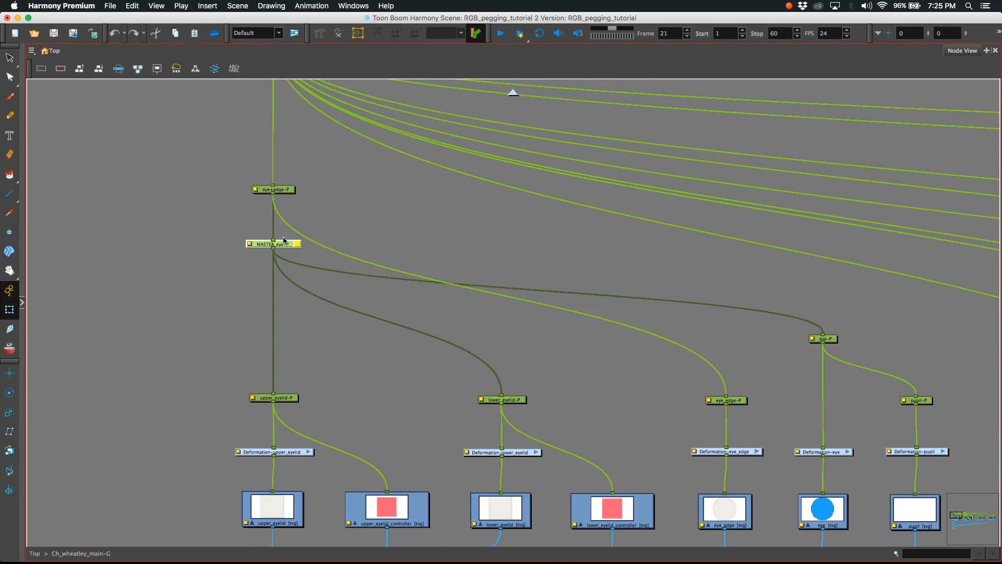
Select the head-P peg above eye_edge-P and trace its connections across all the branches of Wheatley's rig
drag(316, 236, 309, 469)
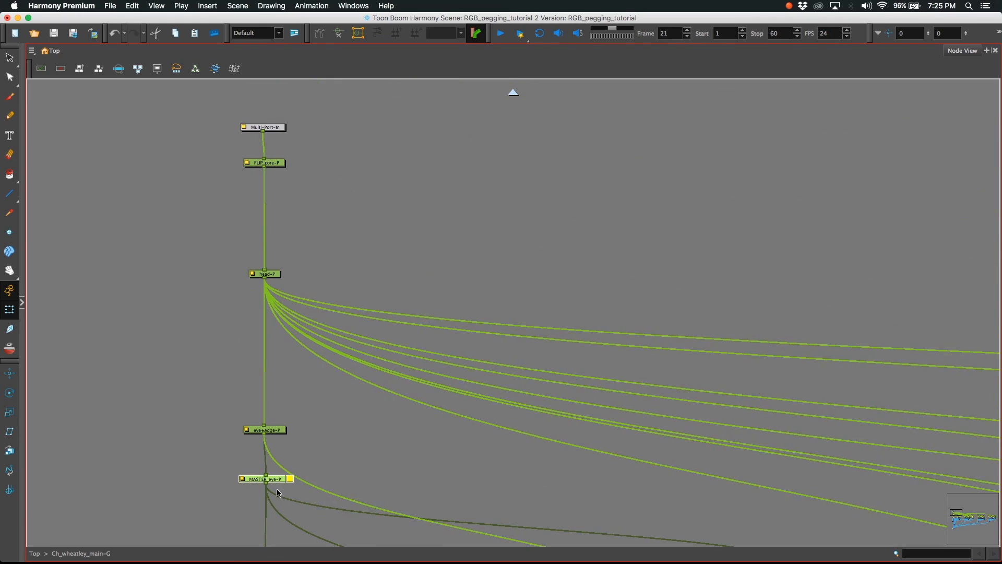
click(277, 276)
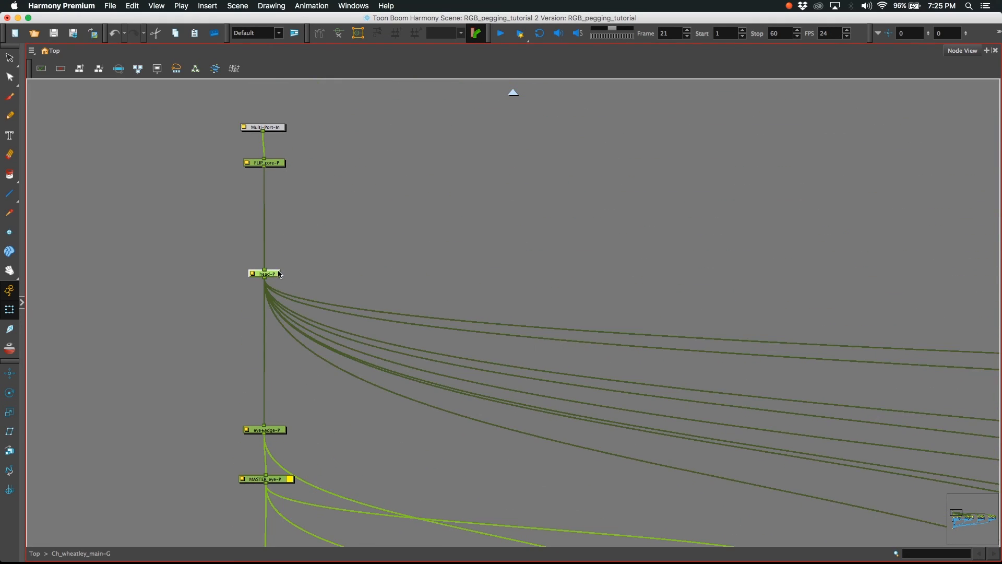
key(1)
key(1)
key(1)
key(1)
key(1)
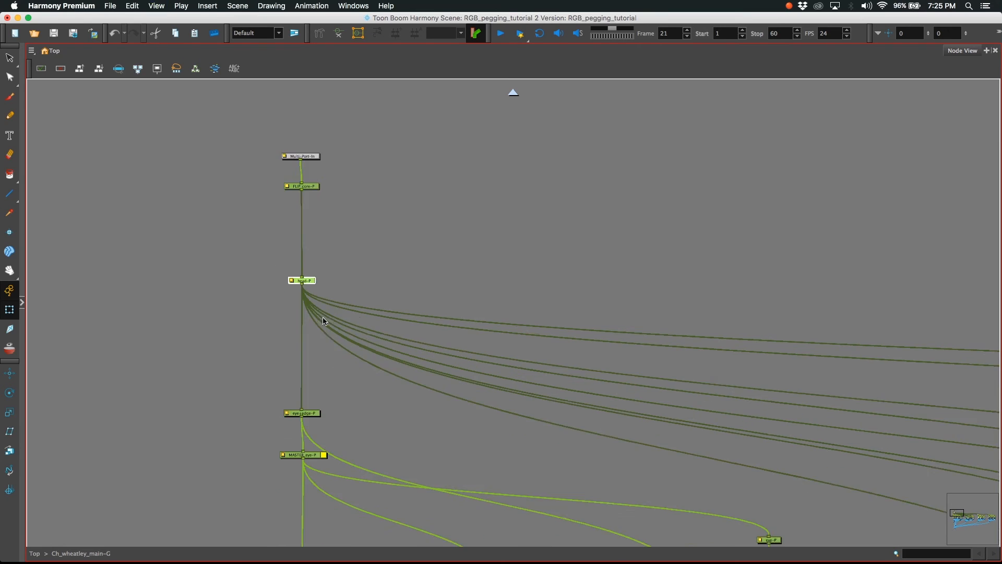
drag(449, 407, 182, 291)
key(1)
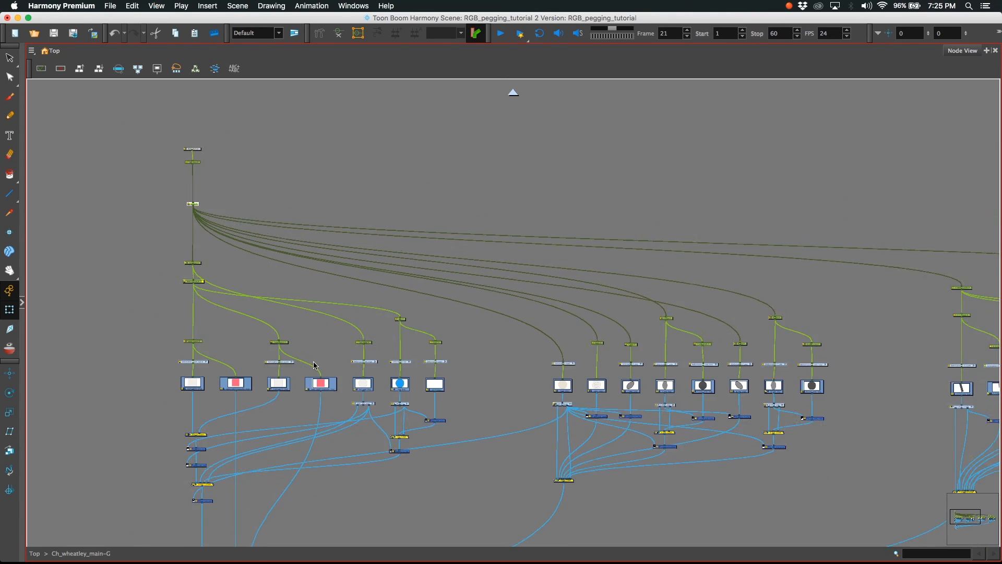
key(1)
drag(298, 351, 184, 292)
drag(260, 333, 241, 330)
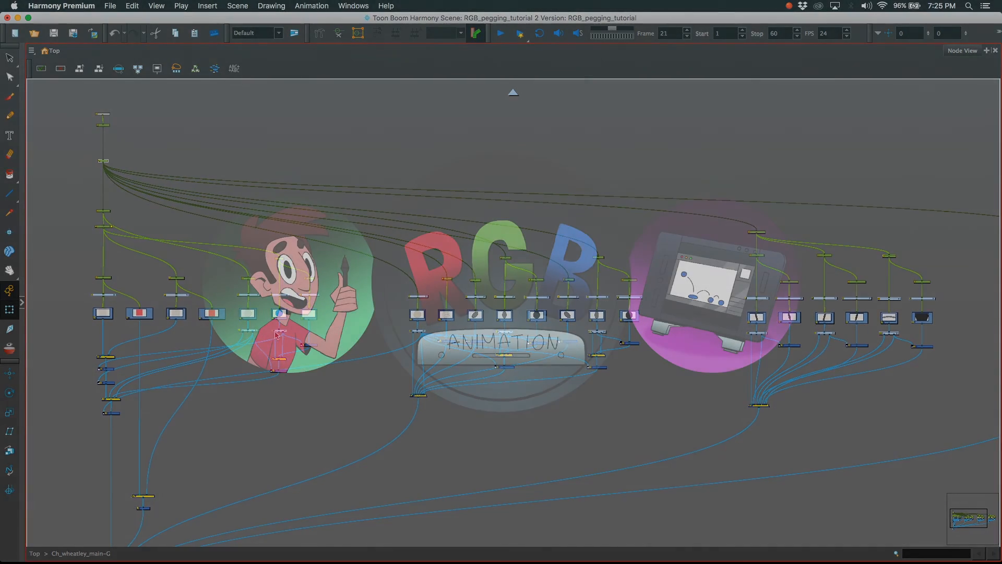